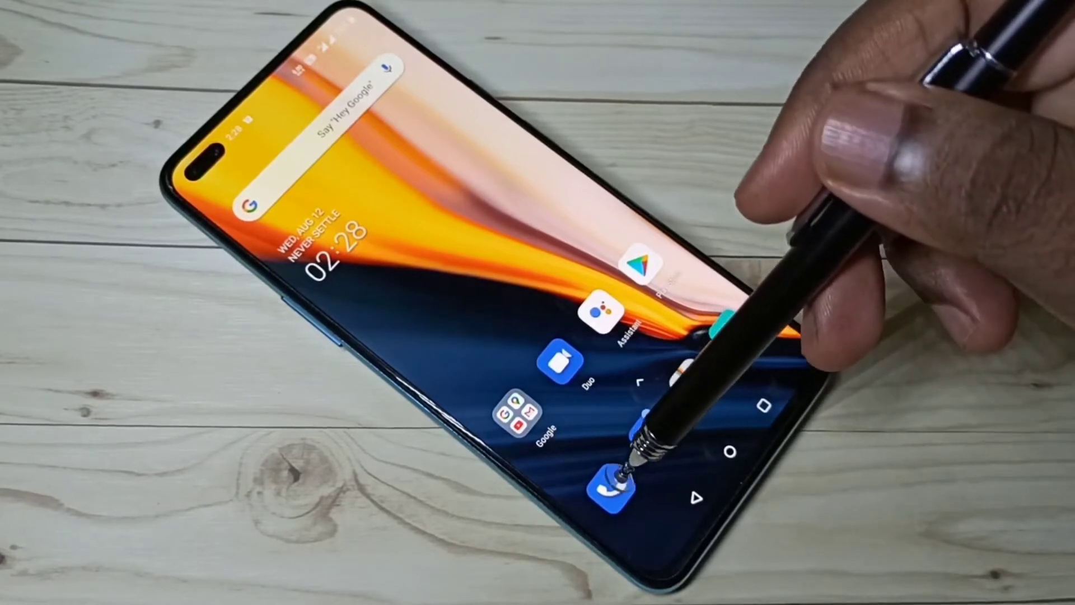
Dial *#06# in the Phone app to show the device's IMEI numbers
click(652, 424)
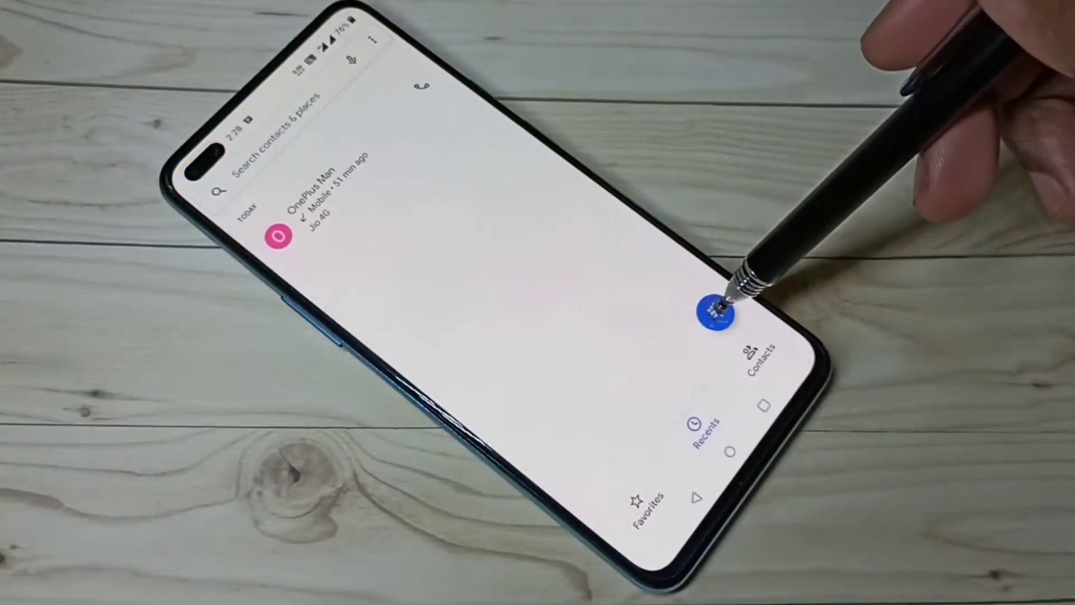
click(714, 288)
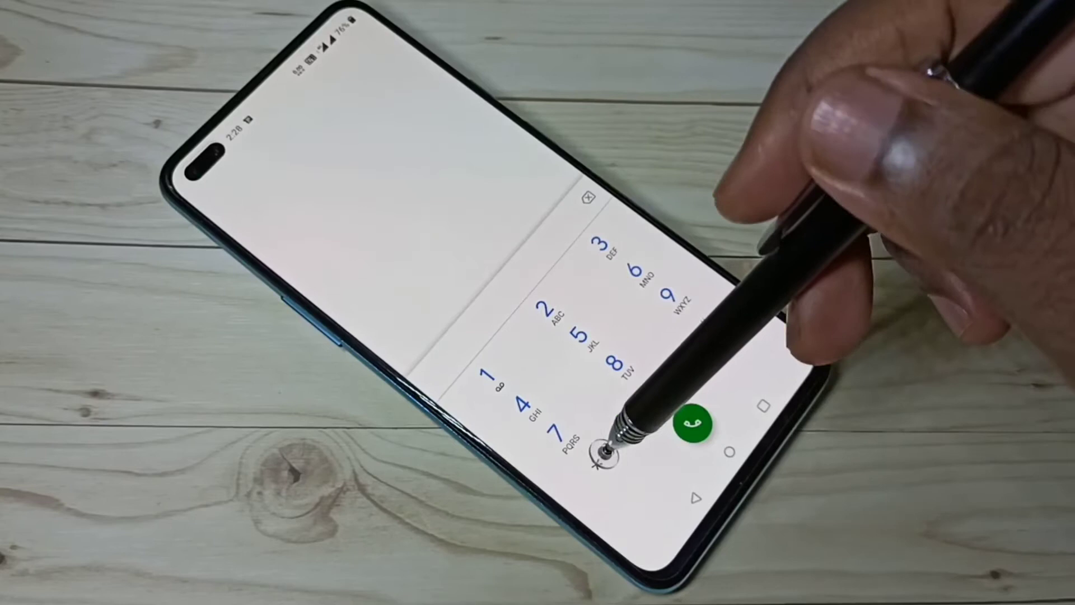
click(598, 462)
click(705, 322)
click(651, 391)
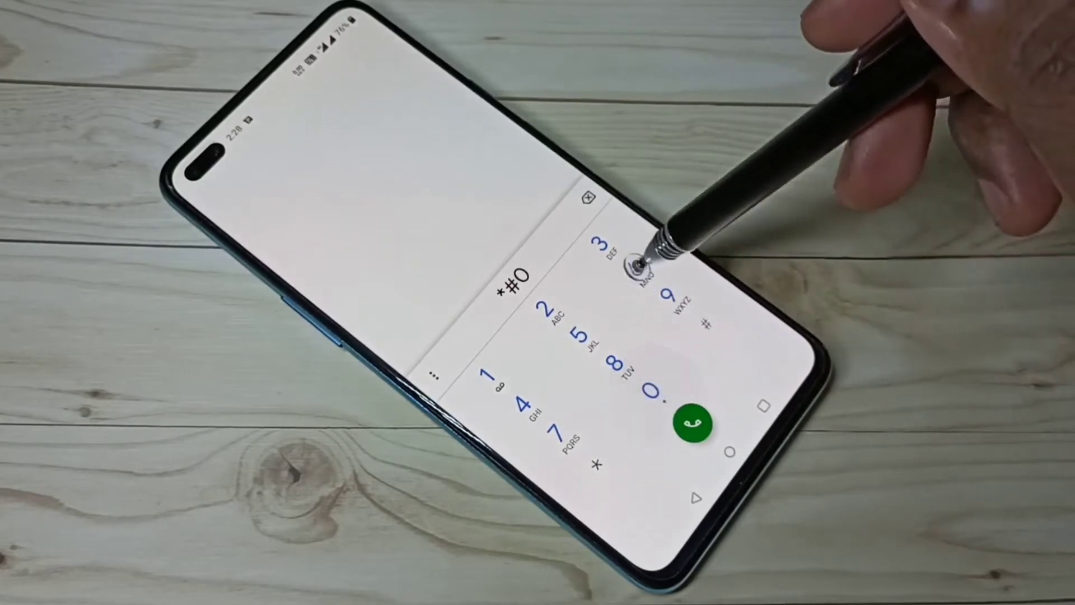
click(637, 271)
click(710, 314)
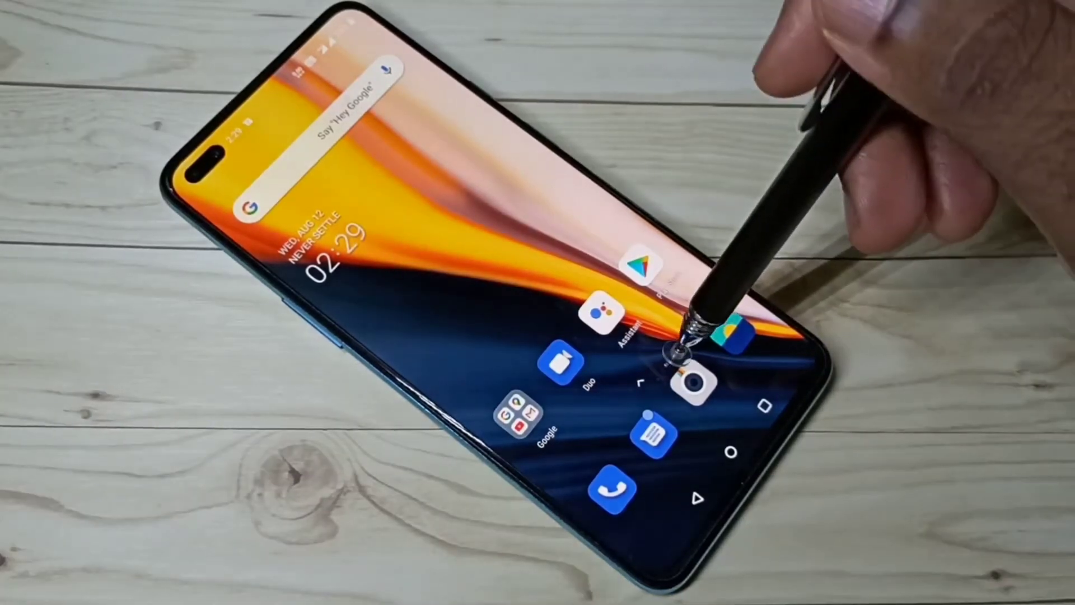
Launch Settings from the app drawer
drag(676, 348, 557, 84)
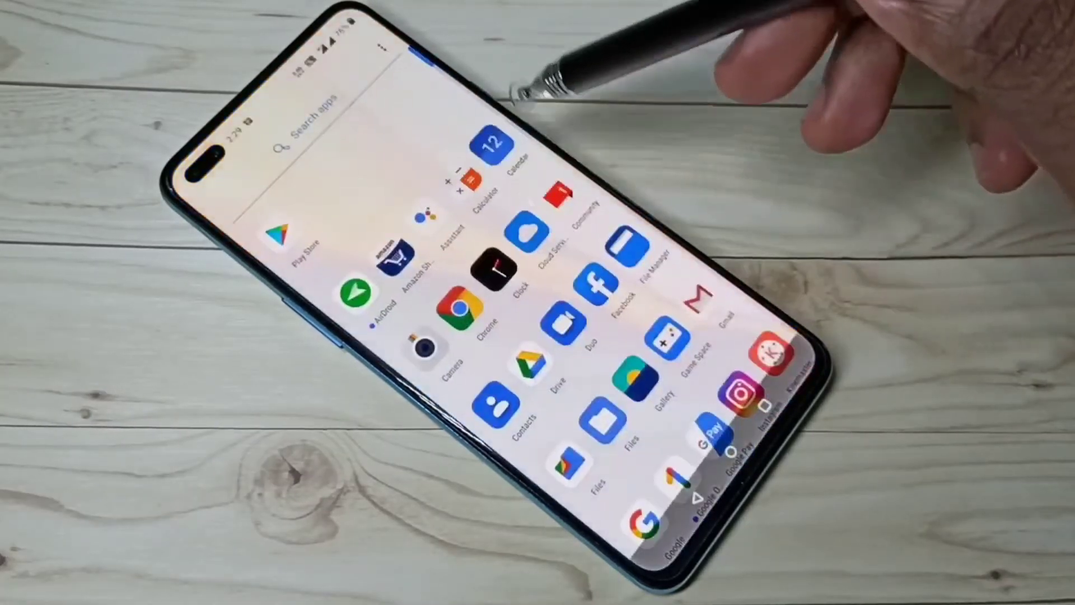
drag(648, 252, 571, 168)
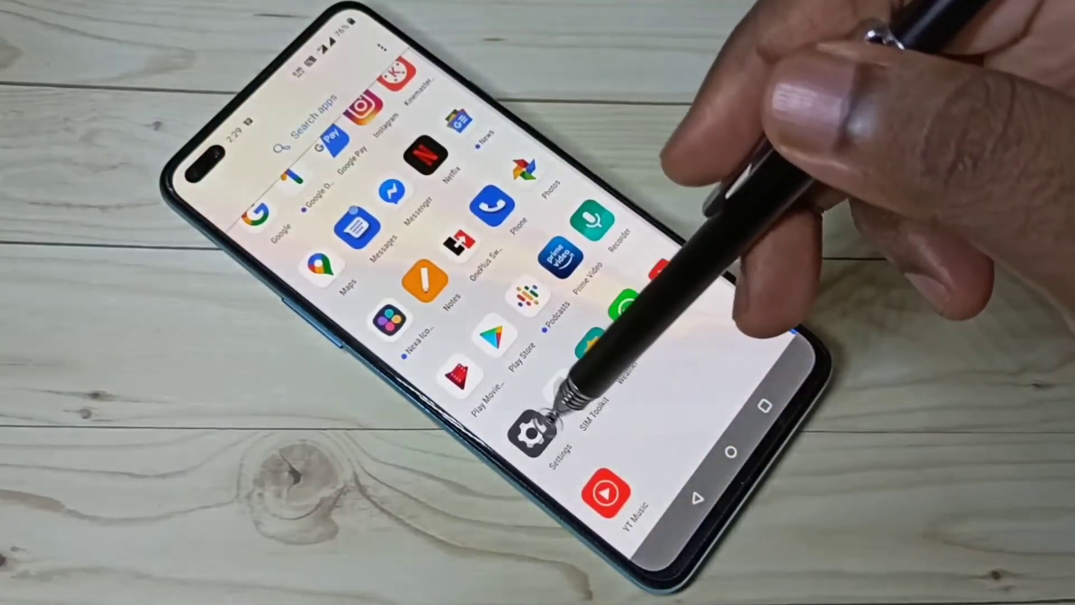
click(531, 430)
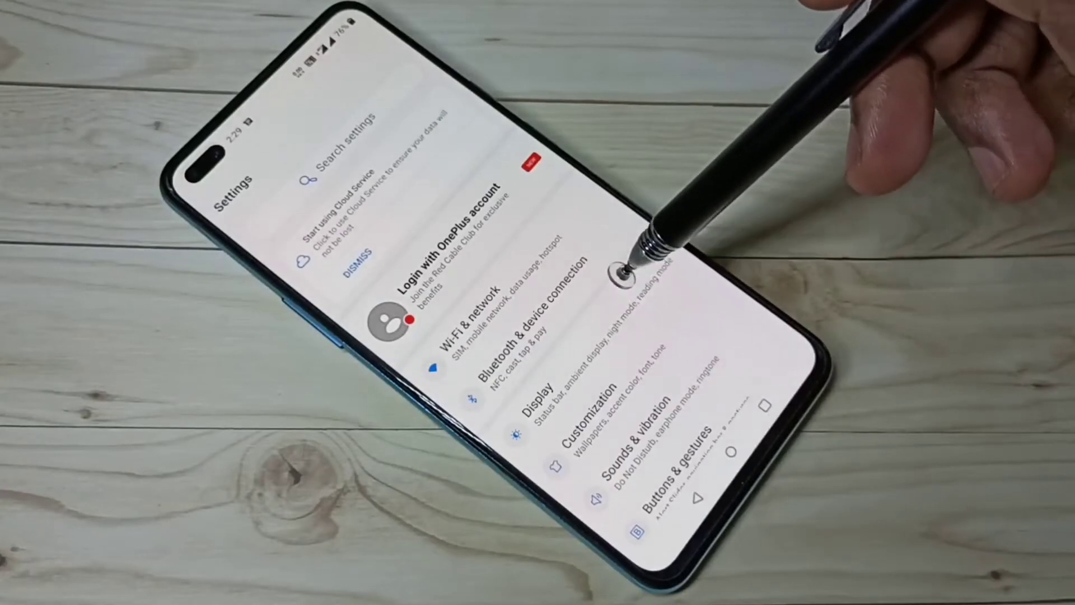
Scroll to the bottom of the Settings list and open About phone
drag(684, 348, 504, 25)
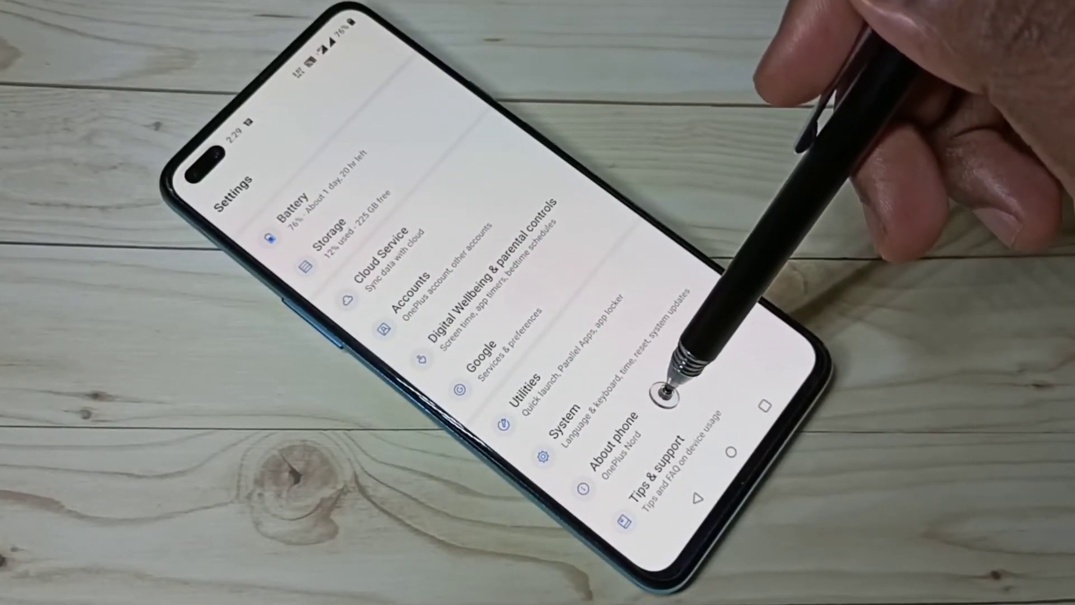
click(656, 411)
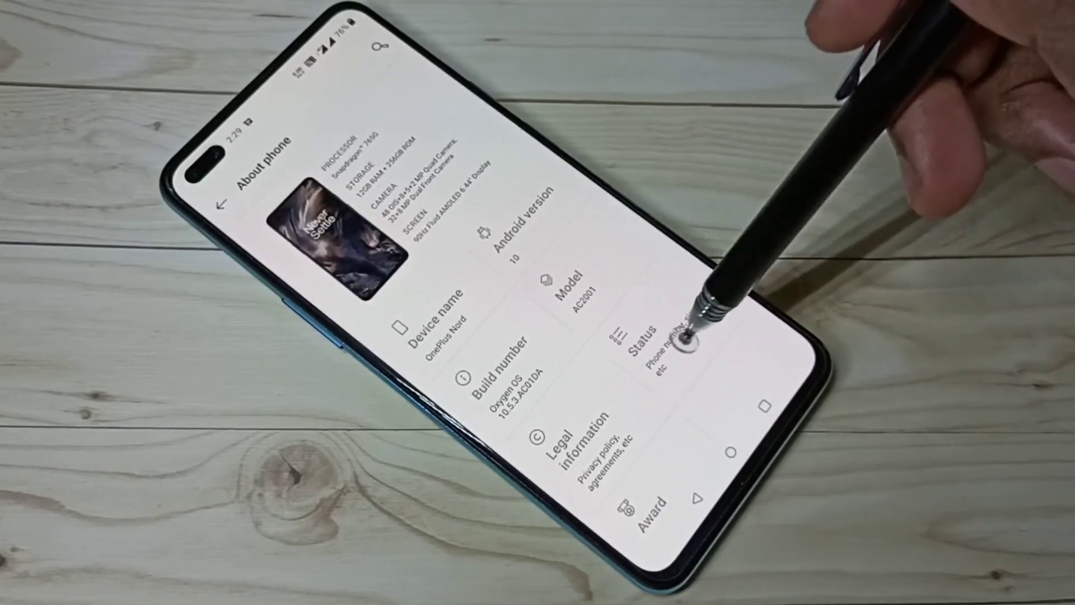
Open the Status page from About phone to view SIM, IMEI and serial details
click(695, 321)
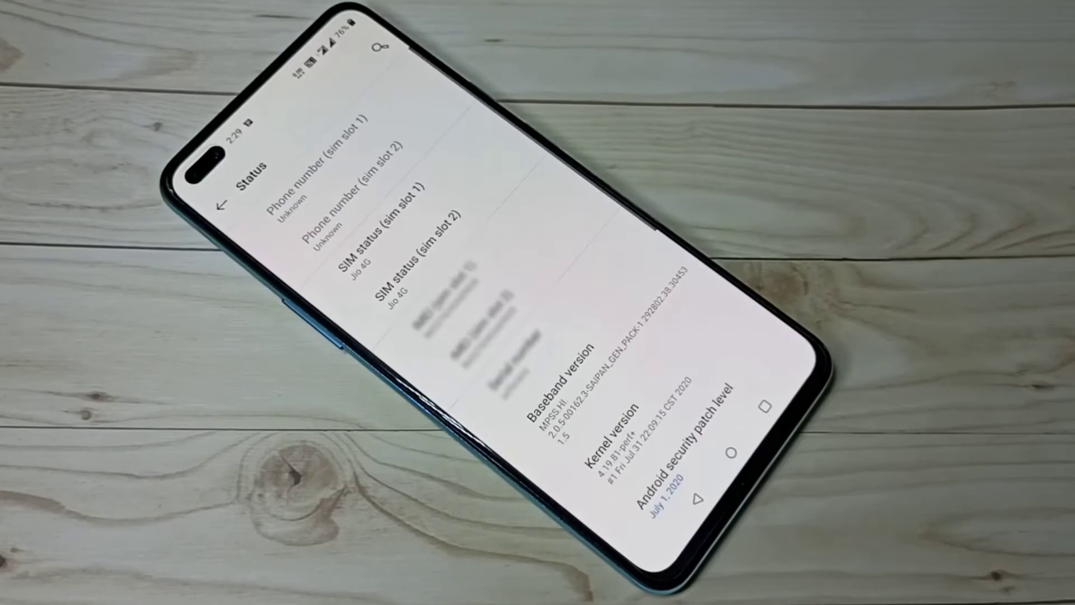
click(574, 189)
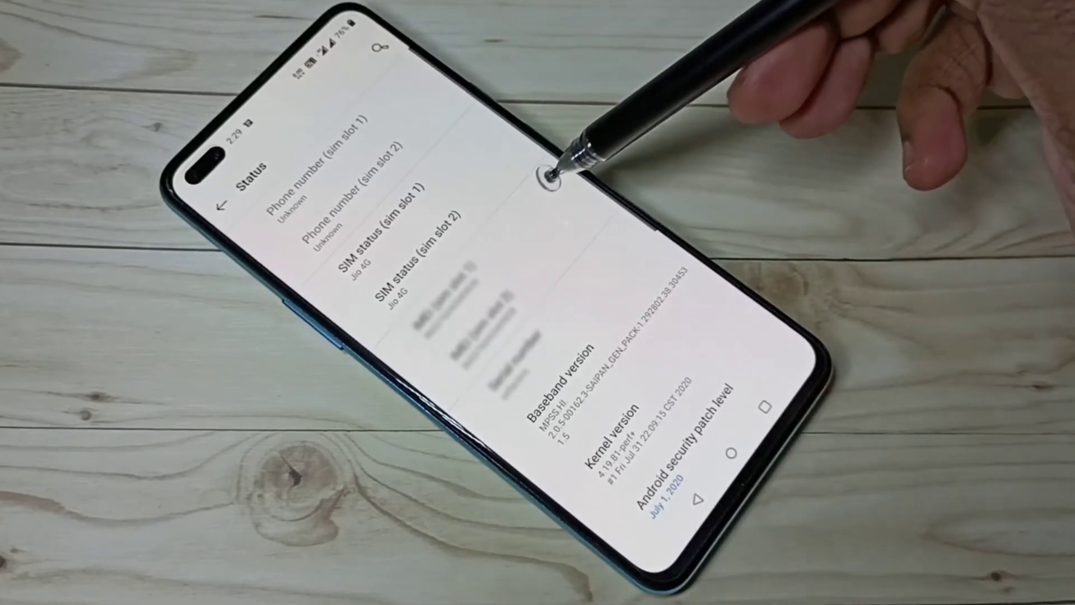